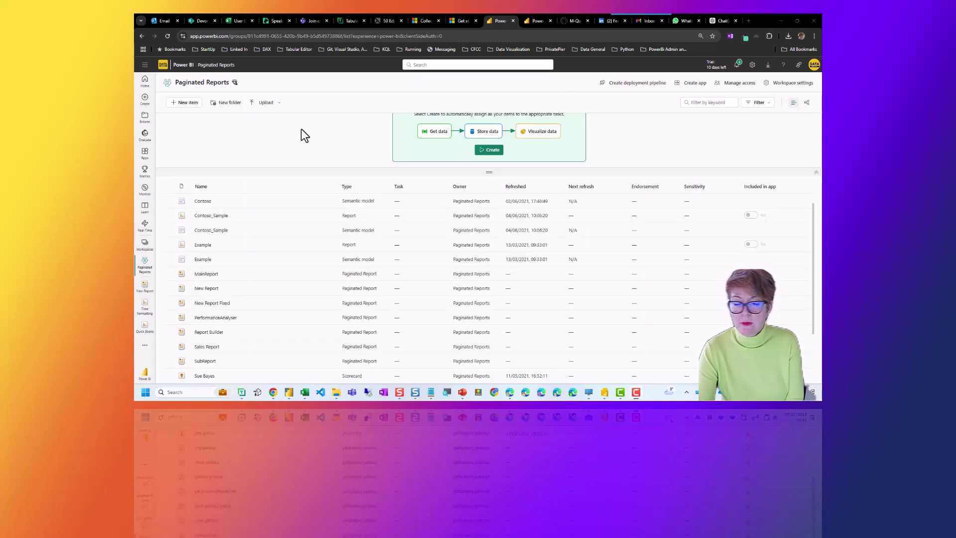
Open the New Report paginated report and list its export formats, including Excel, PDF and CSV
click(206, 289)
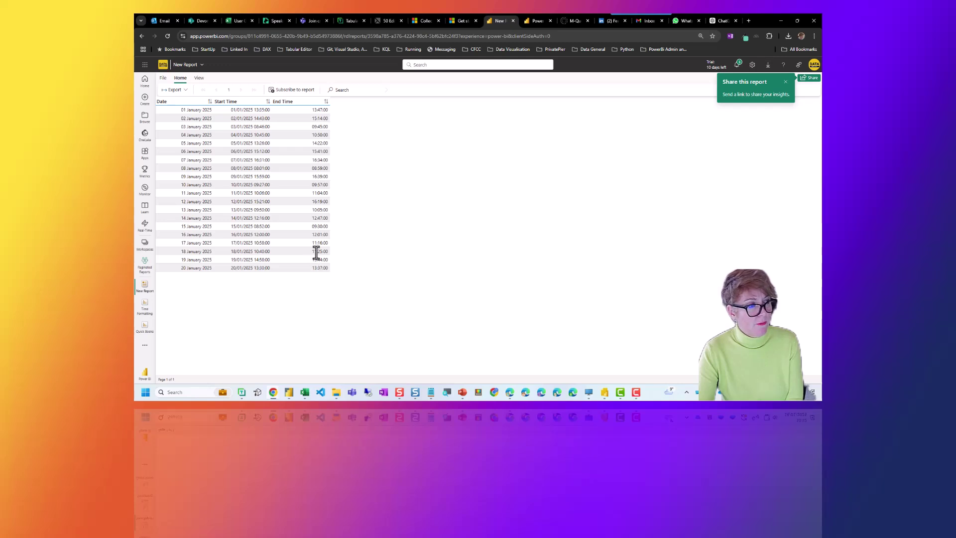
click(175, 91)
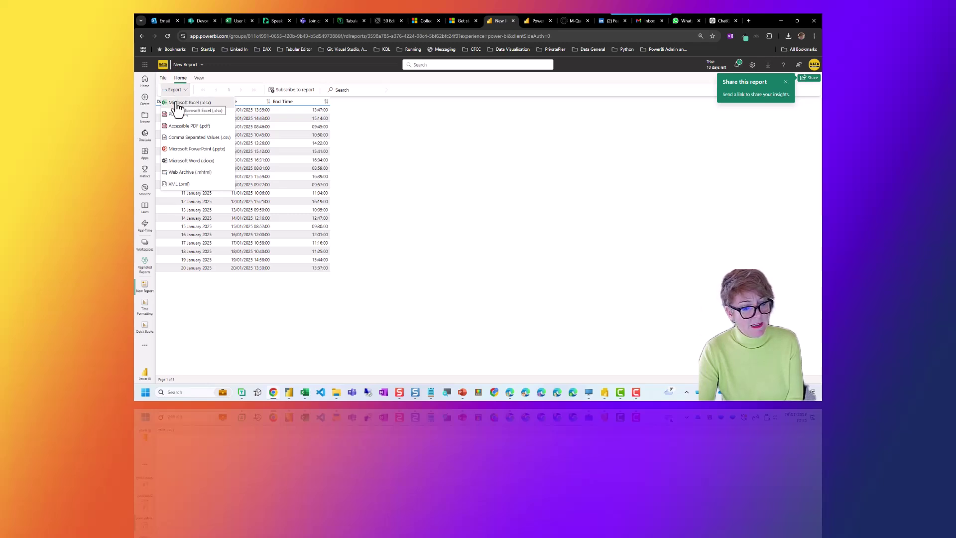
Open the exported New Report.xlsx from the Downloads folder in Excel
click(330, 390)
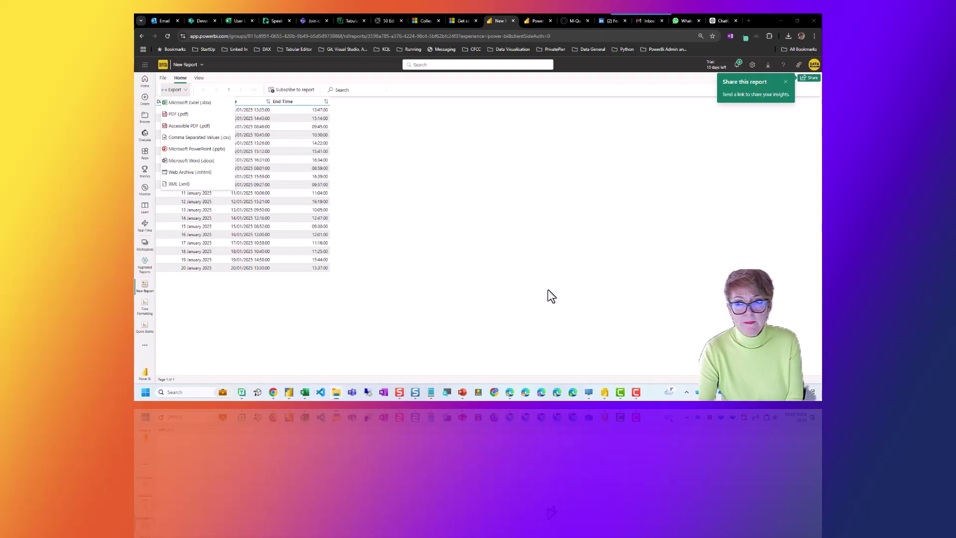
drag(821, 64, 683, 74)
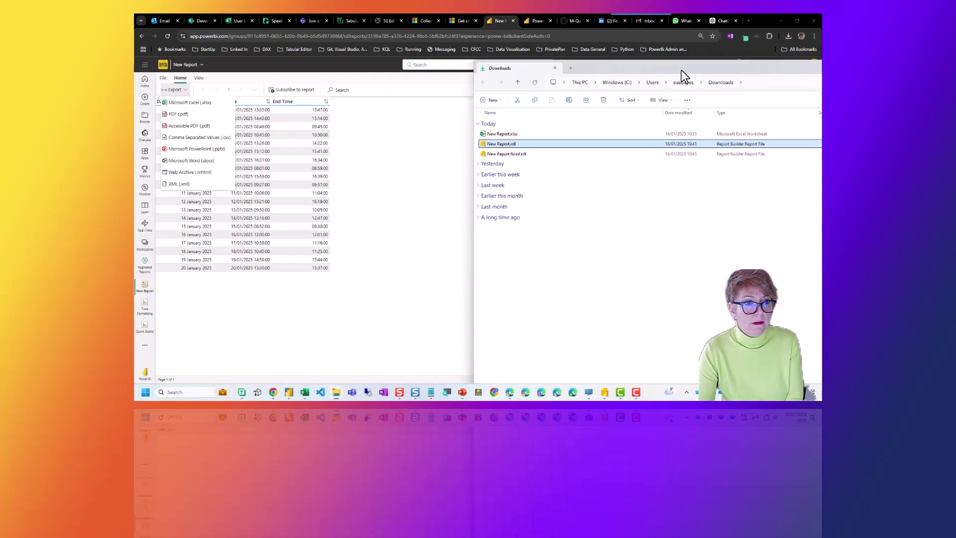
click(503, 134)
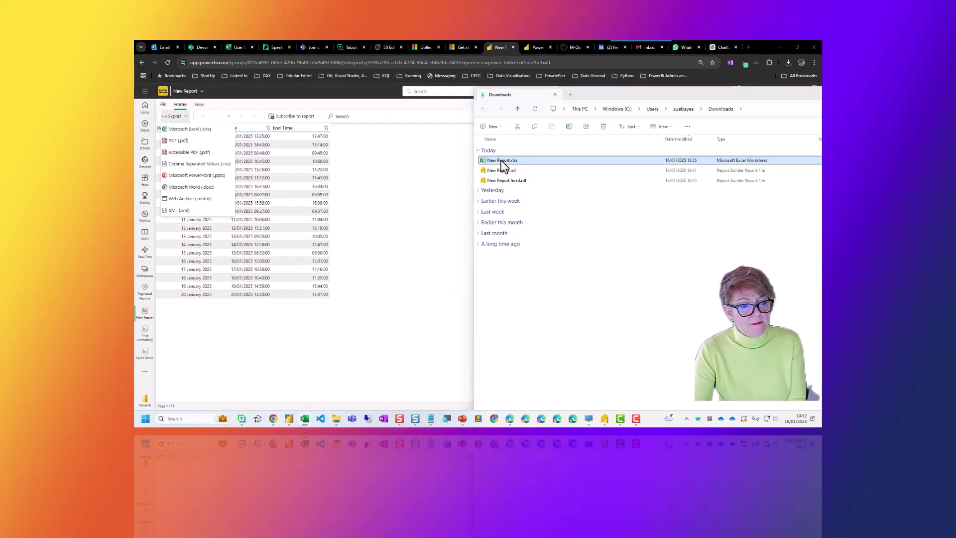
double_click(503, 165)
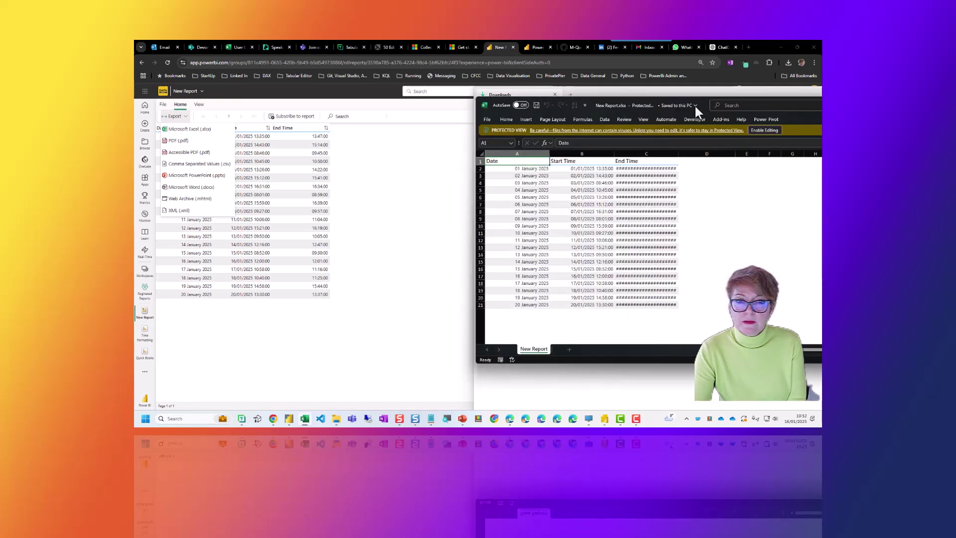
Move the Excel window aside, showing End Time as ####, and return to the report
drag(734, 104, 629, 107)
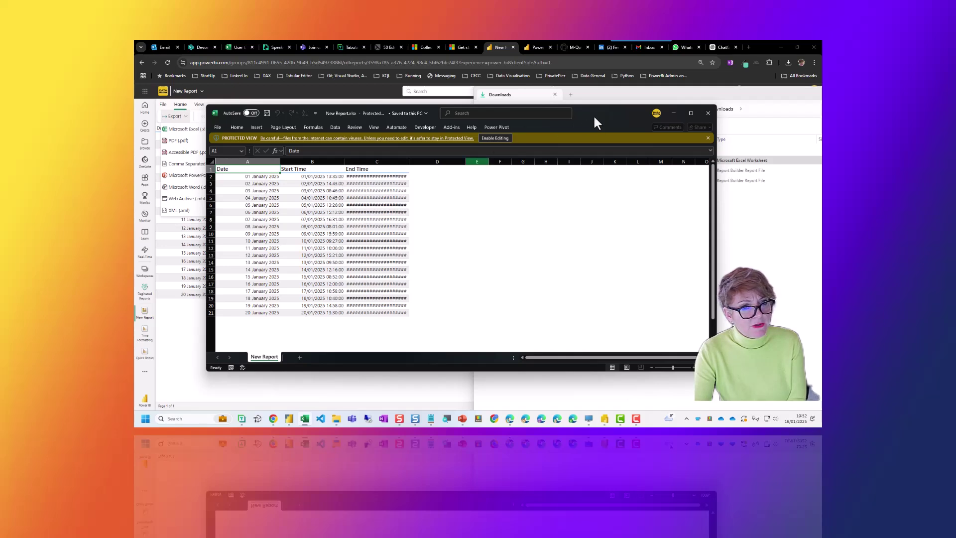
drag(594, 110, 760, 103)
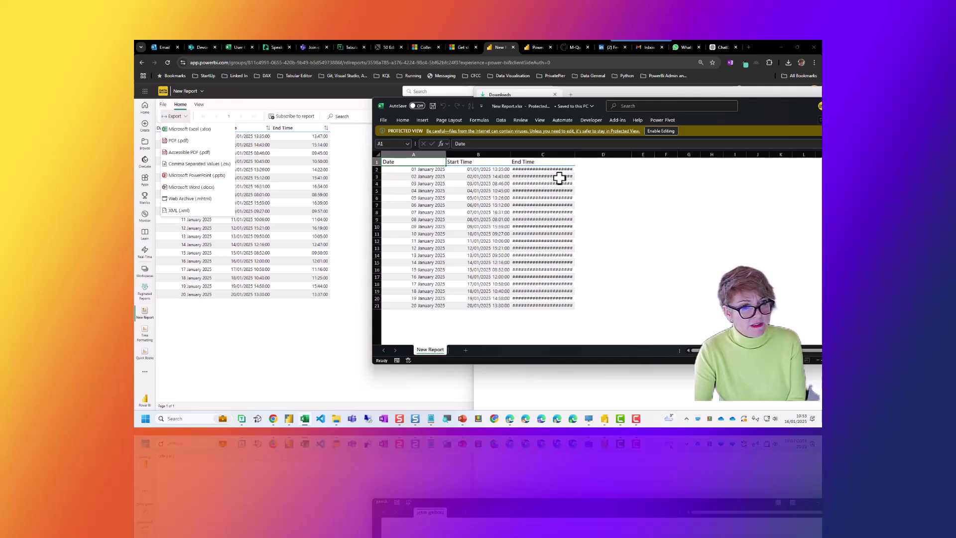
click(307, 318)
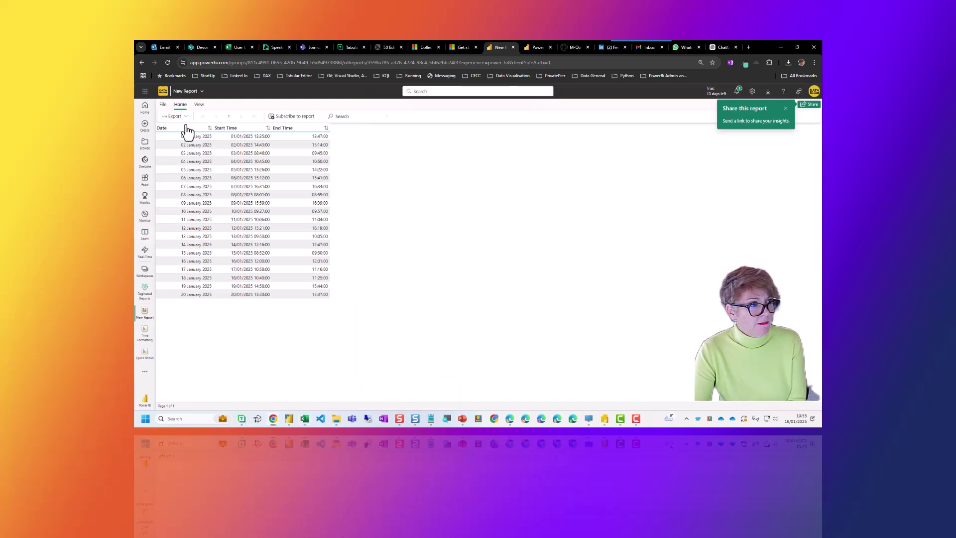
Open New Report for editing in Power BI Report Builder using File > Edit in Report Builder
click(163, 105)
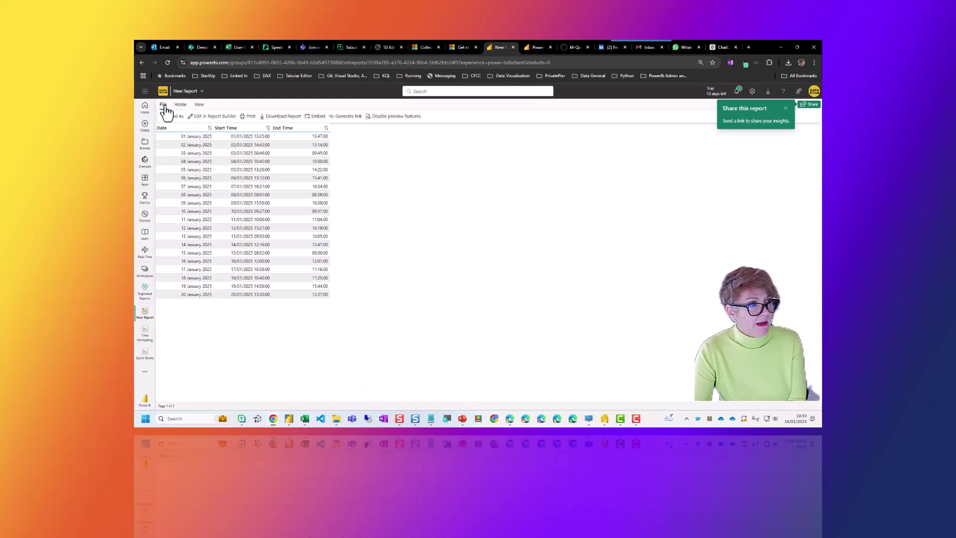
click(216, 121)
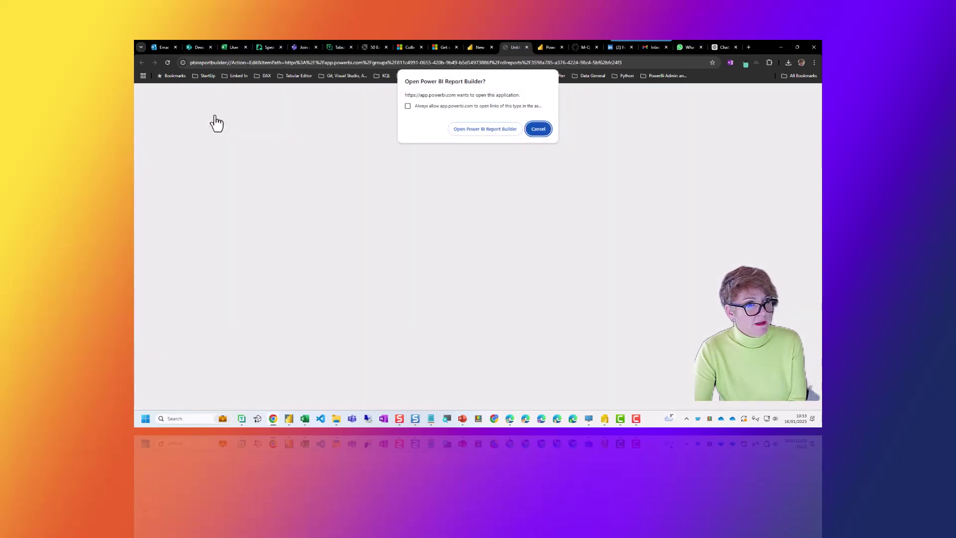
click(483, 128)
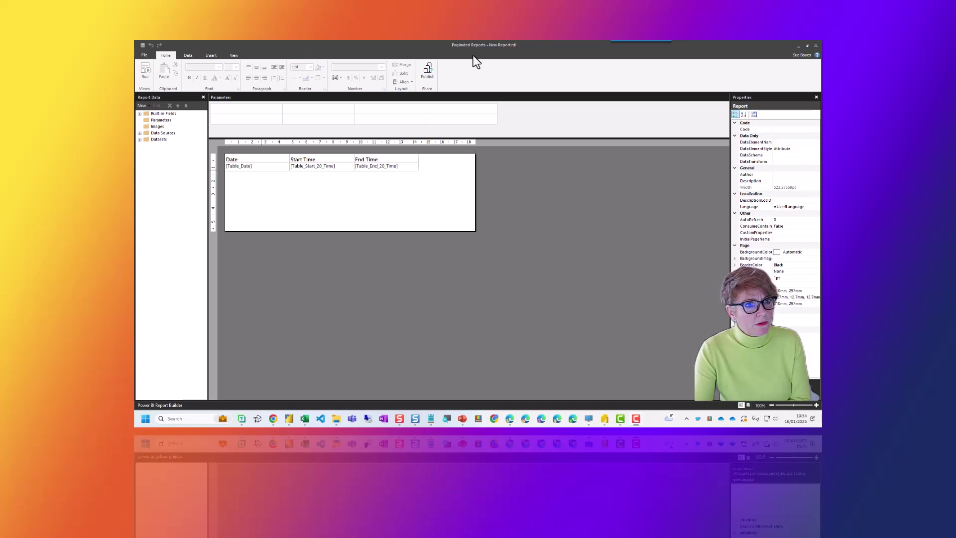
Preview the report, with End Time shown as 13:47:00, then select the End Time cell in design view
click(145, 70)
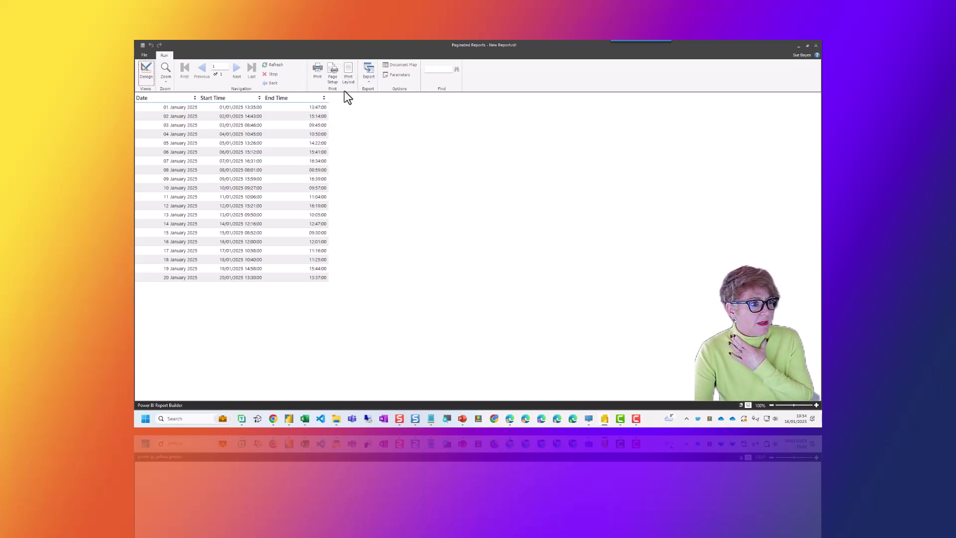
click(146, 71)
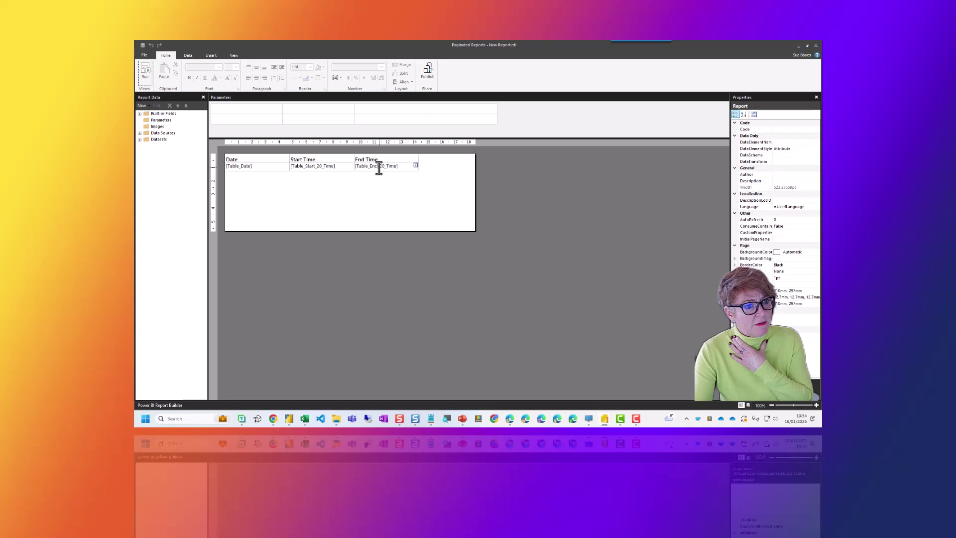
click(405, 167)
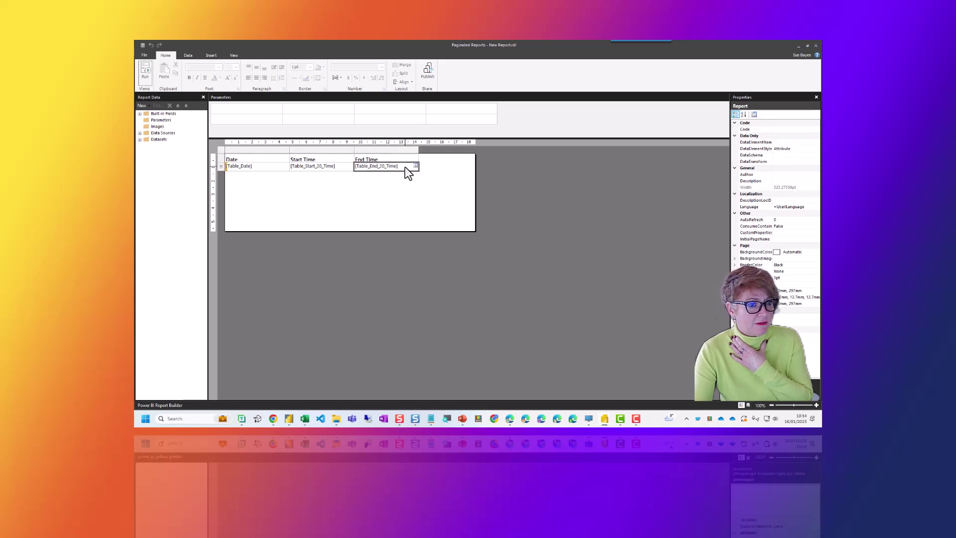
Open the End Time placeholder's properties and its Value expression editor
right_click(383, 168)
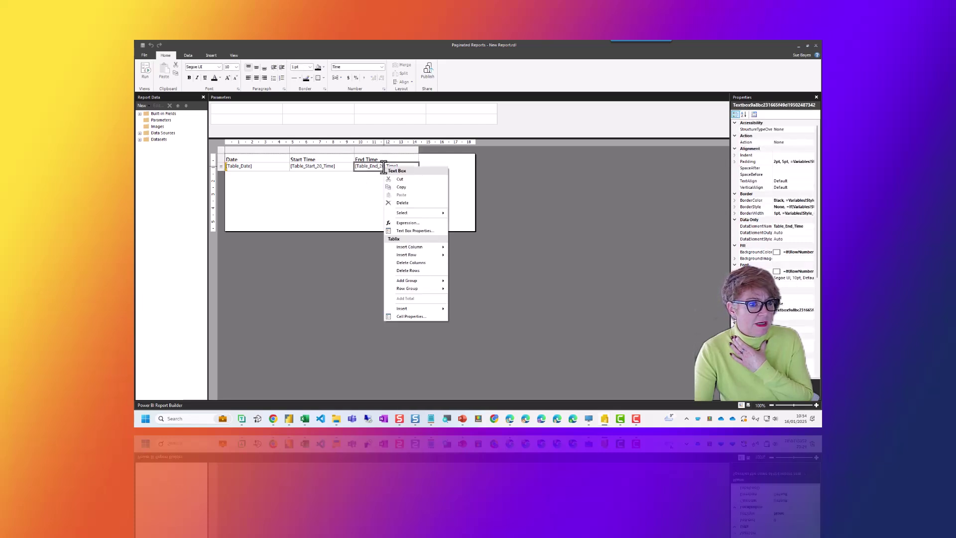
click(375, 167)
double_click(375, 168)
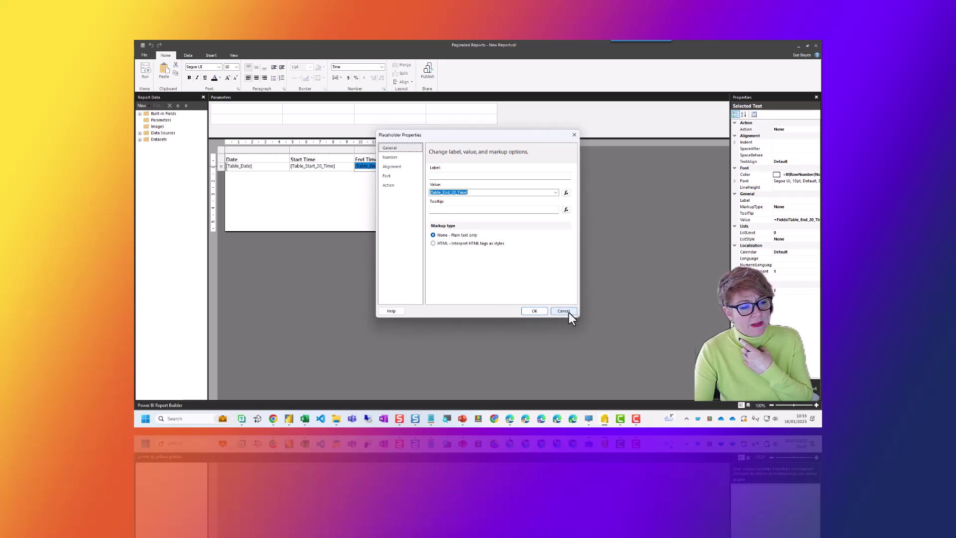
click(567, 193)
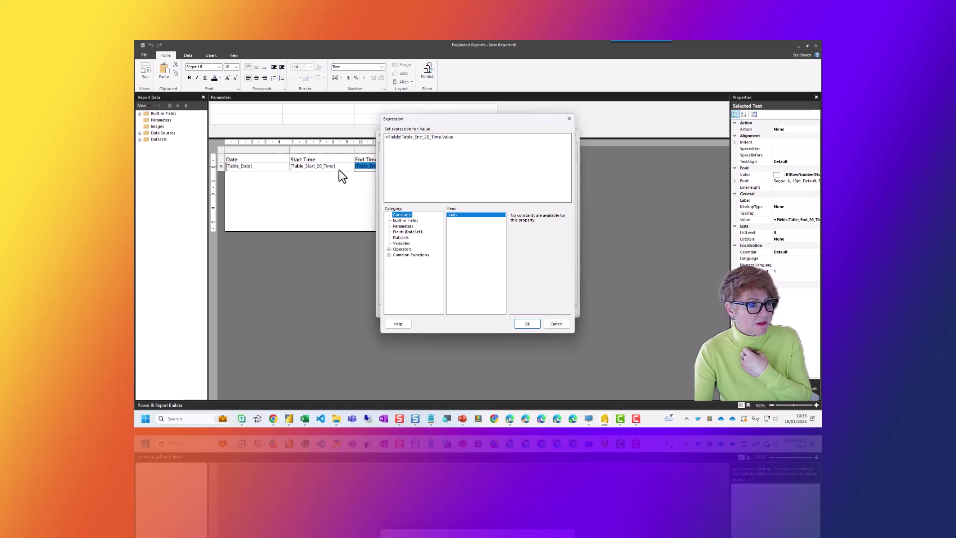
Set End Time's value to =Format(Fields!Table_End_20_Time.Value, "hh:mm tt") and confirm
click(388, 140)
drag(389, 140, 515, 145)
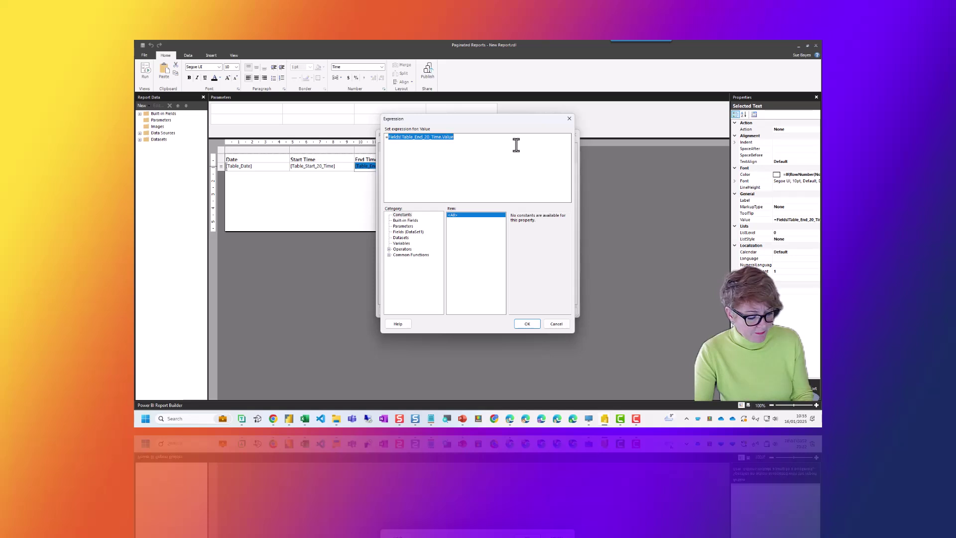
text(=Format(Fields!Table_End_20_Time.Value, "hh:mm tt"))
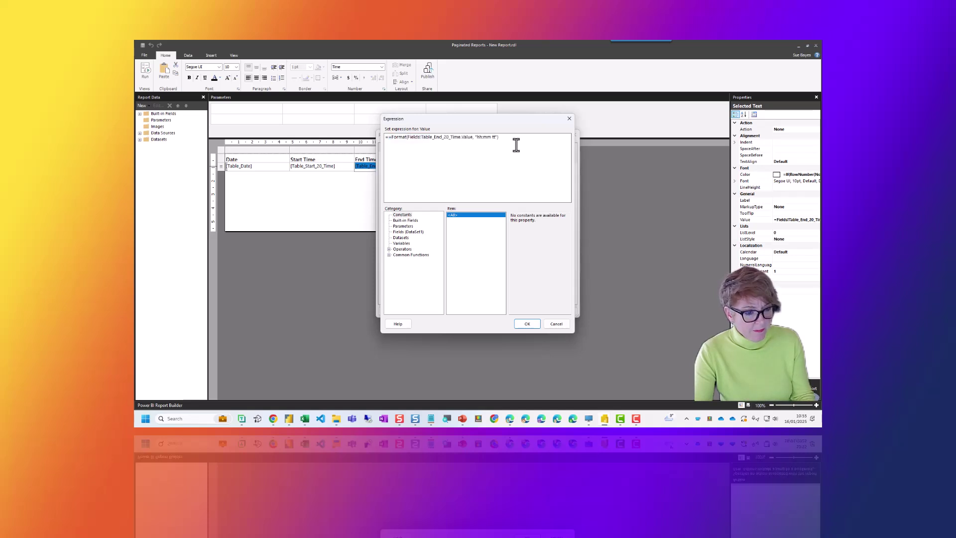
click(392, 140)
key(BackSpace)
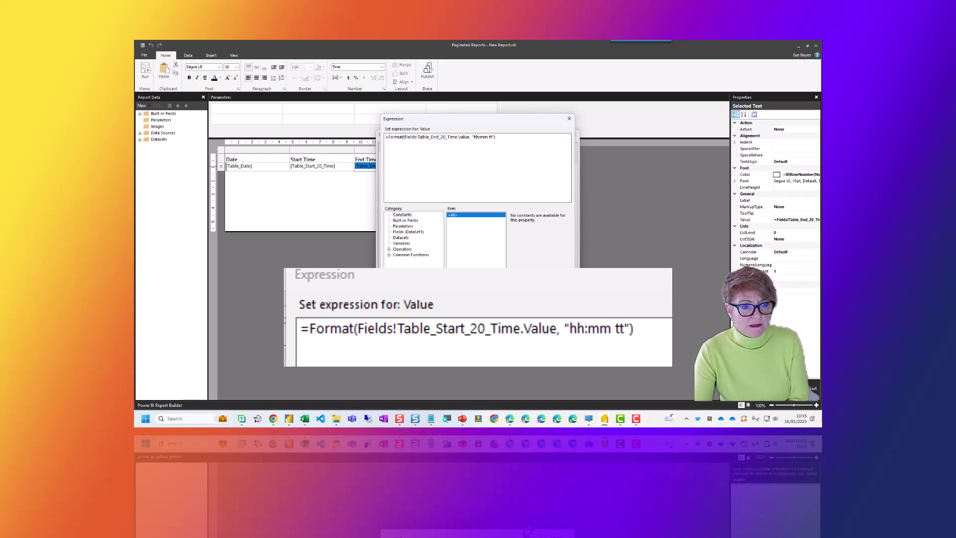
click(527, 329)
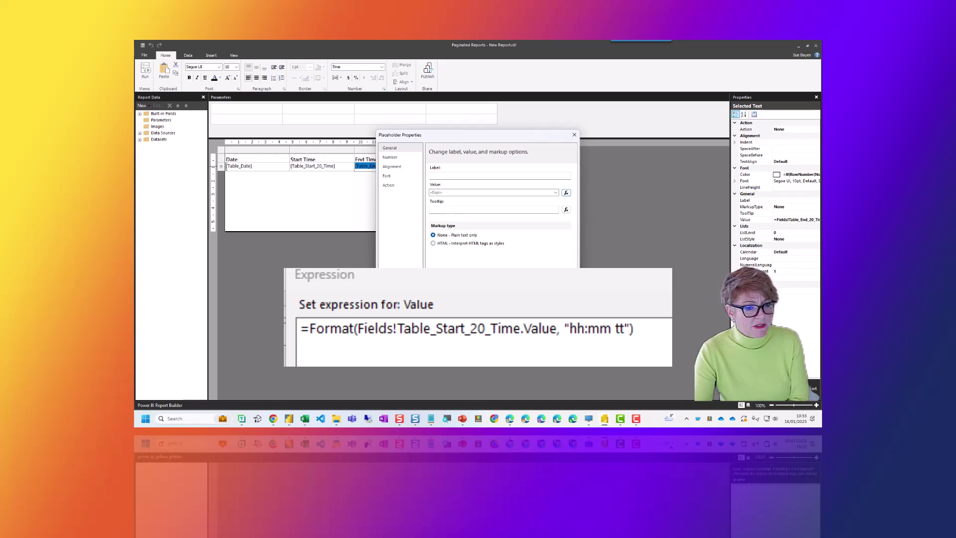
Apply the expression, preview End Time as 01:47 PM, and re-export to Excel, replacing New Report.xlsx
click(518, 304)
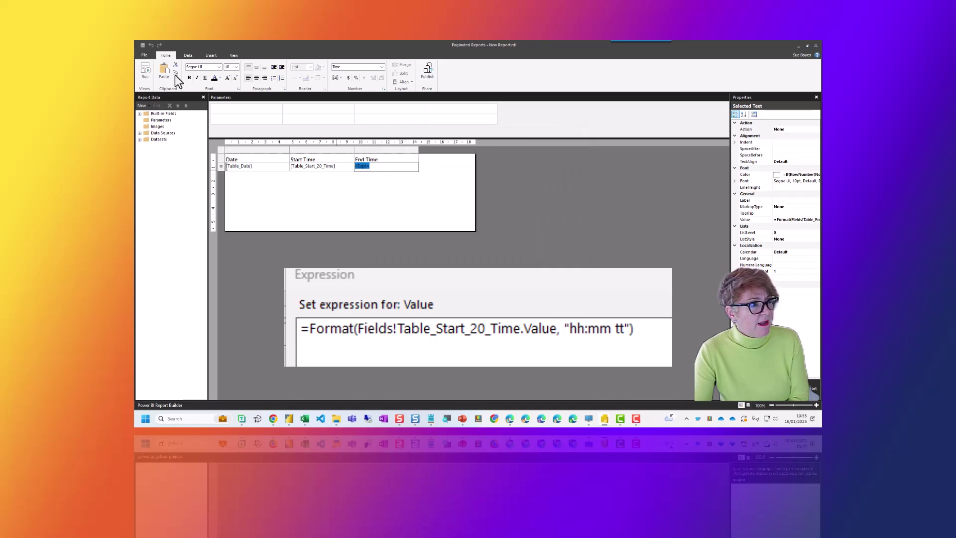
click(144, 70)
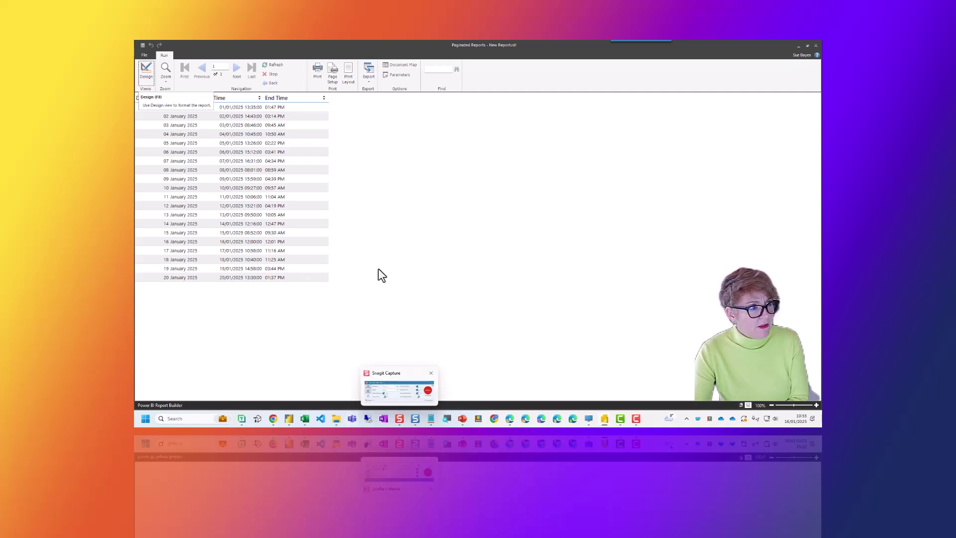
click(369, 81)
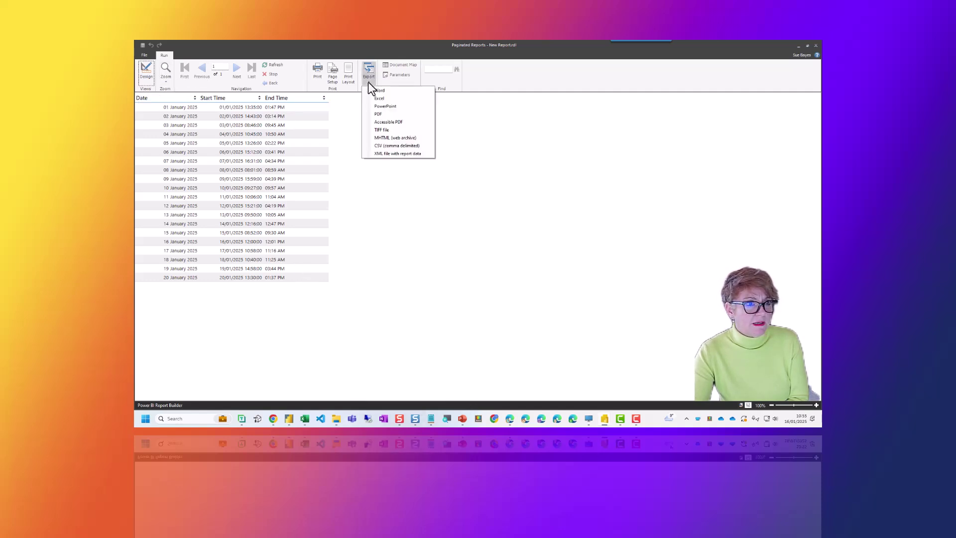
click(378, 97)
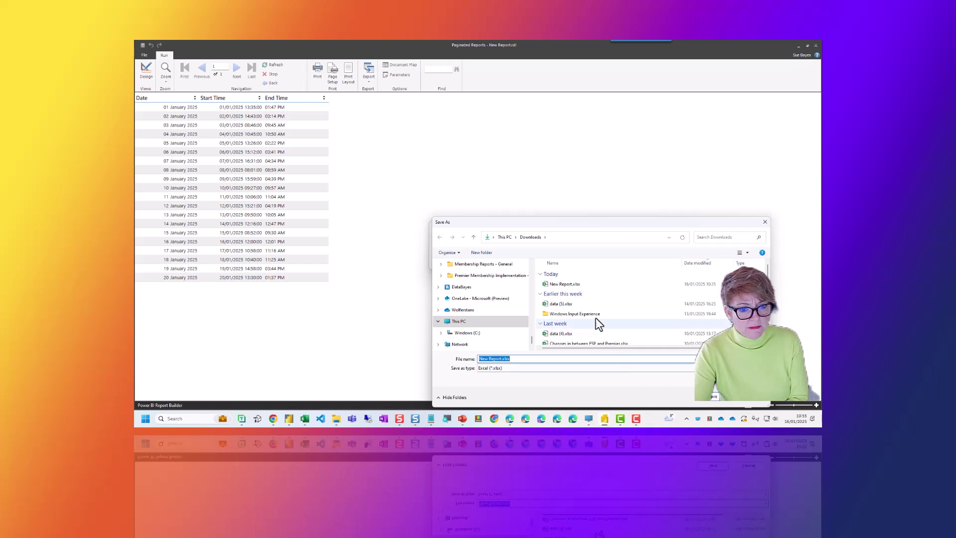
click(568, 284)
click(717, 397)
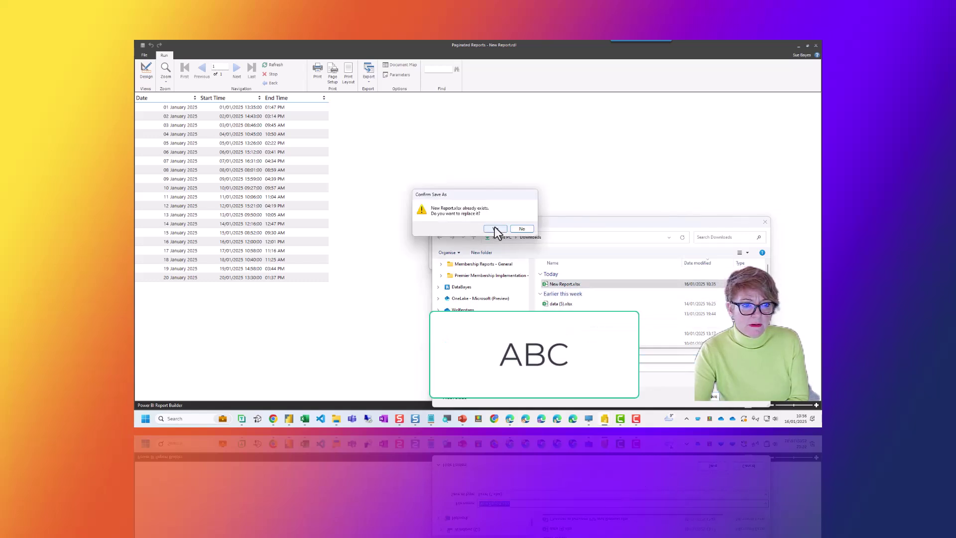
click(497, 230)
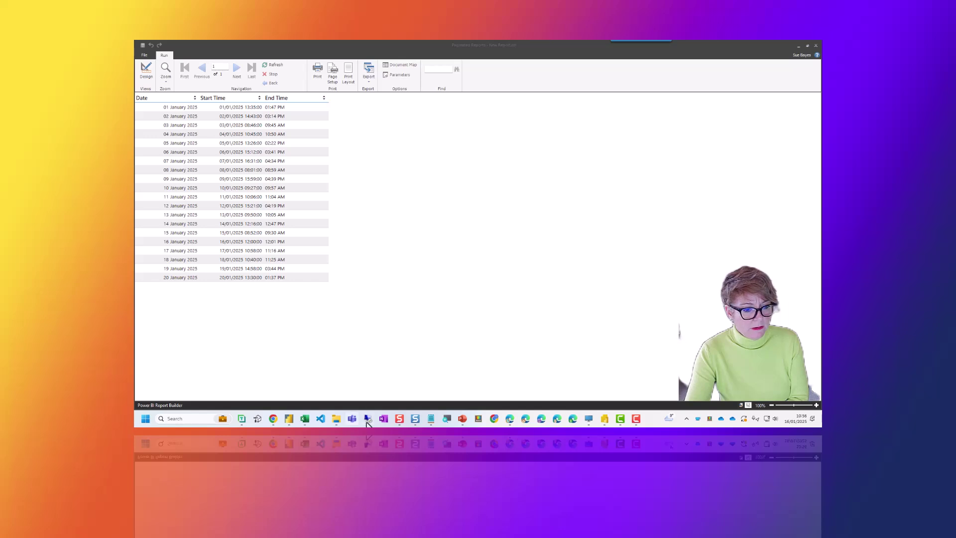
Open the re-exported New Report.xlsx in Excel, confirming End Time now reads like 01:47 PM
mouse_move(308, 420)
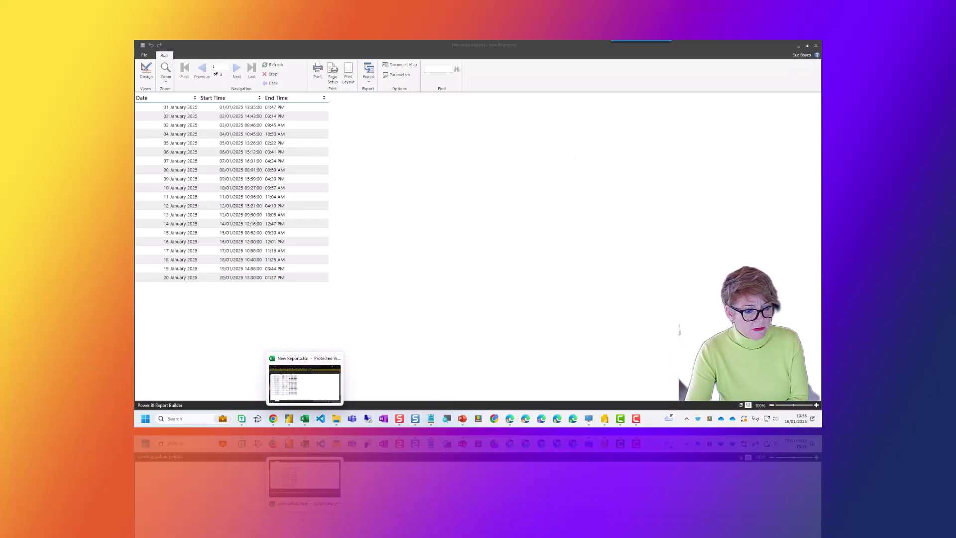
mouse_move(415, 419)
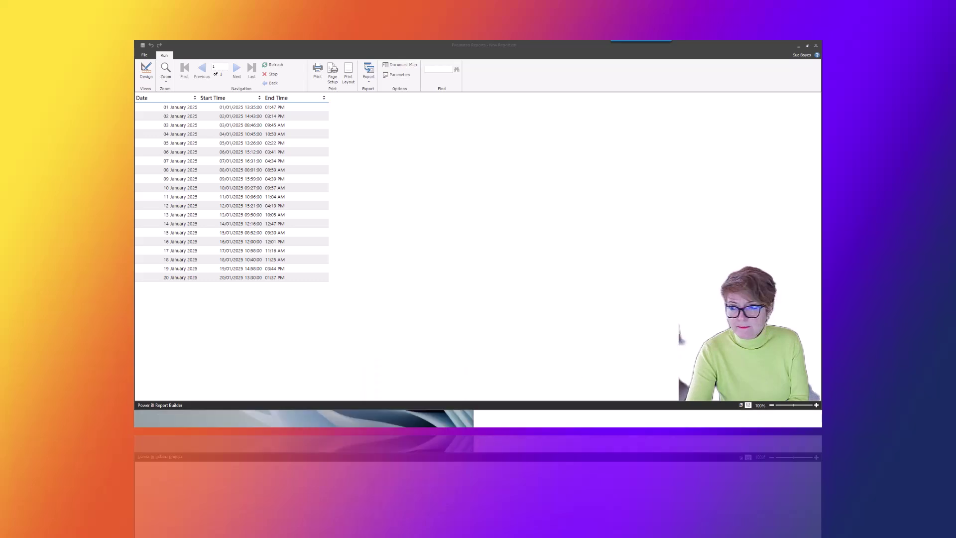
key(alt+Tab)
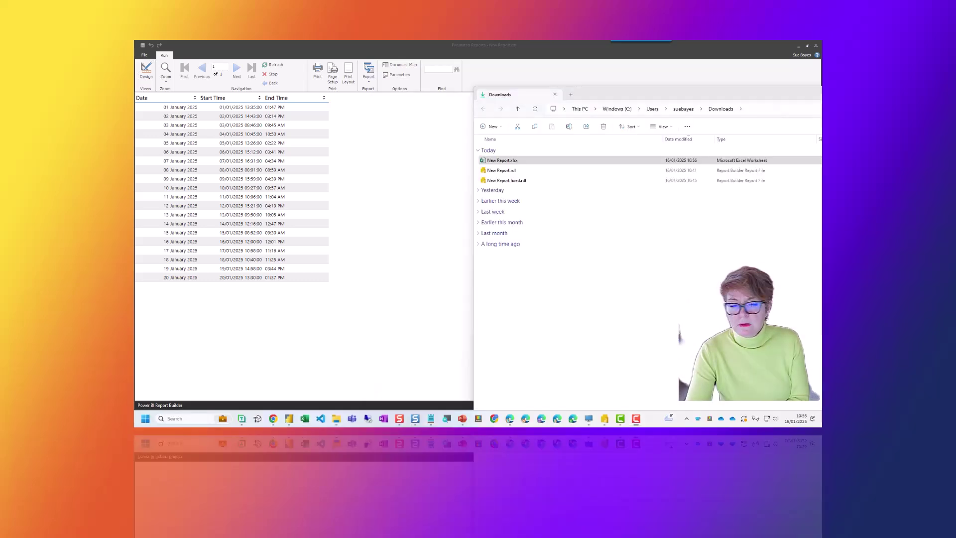
double_click(503, 160)
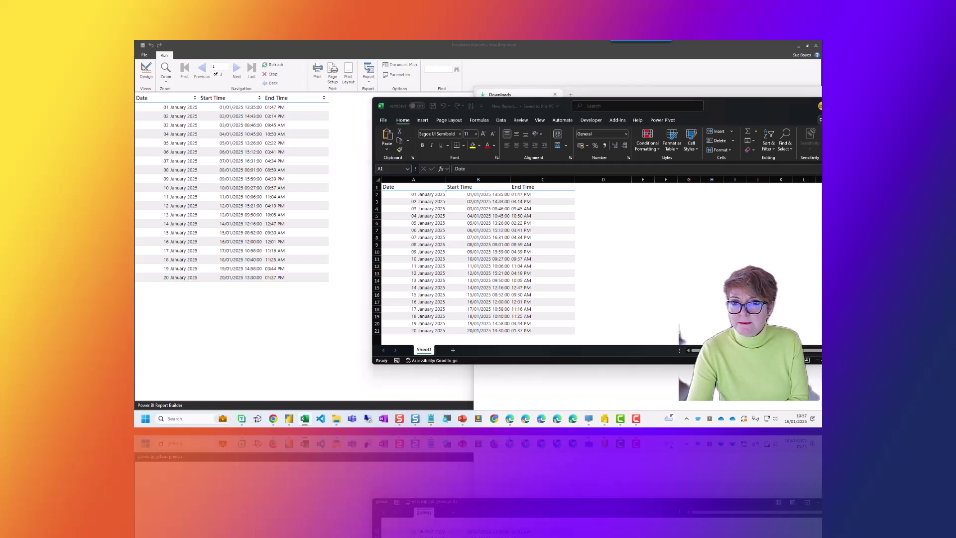
key(alt+Tab)
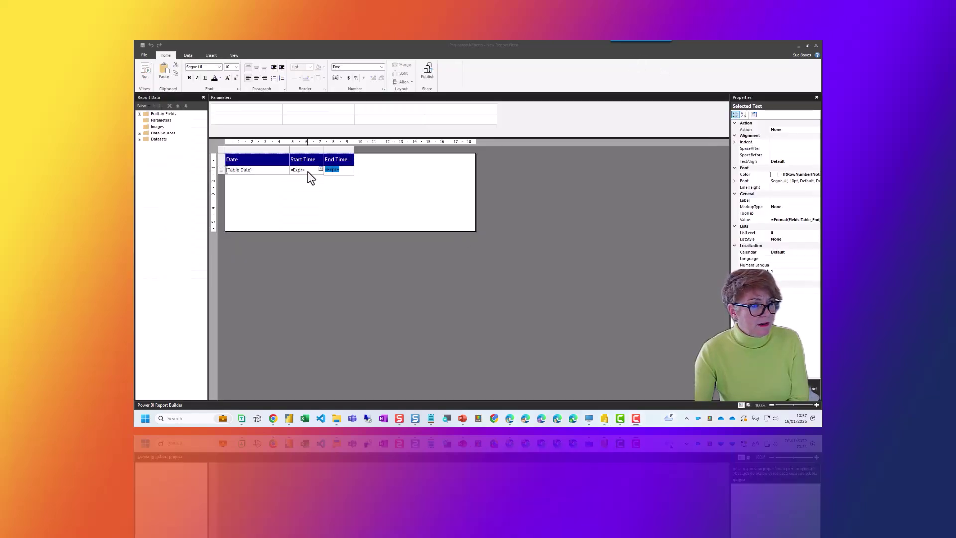
Check the Date header formatting, then rerun the report with Start and End Times like 01:35 PM
click(342, 170)
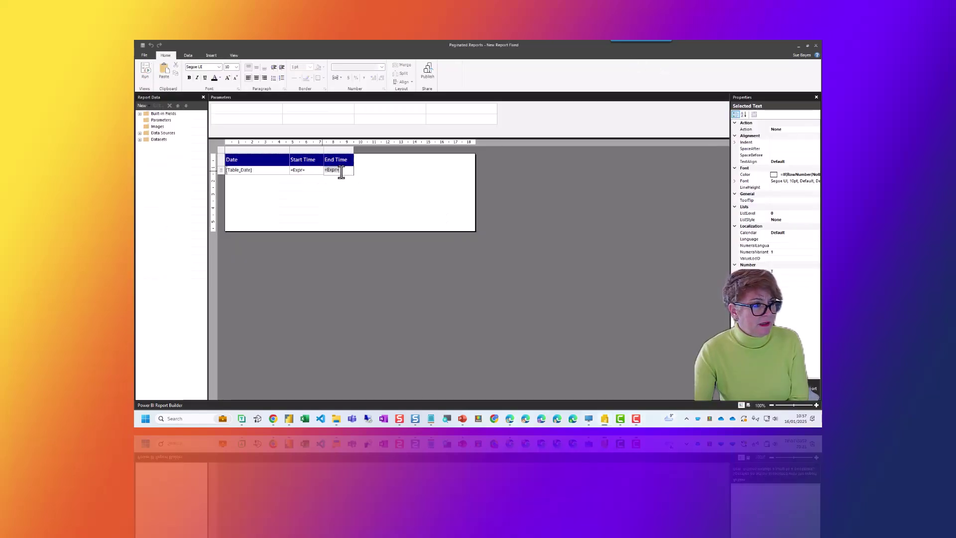
click(246, 157)
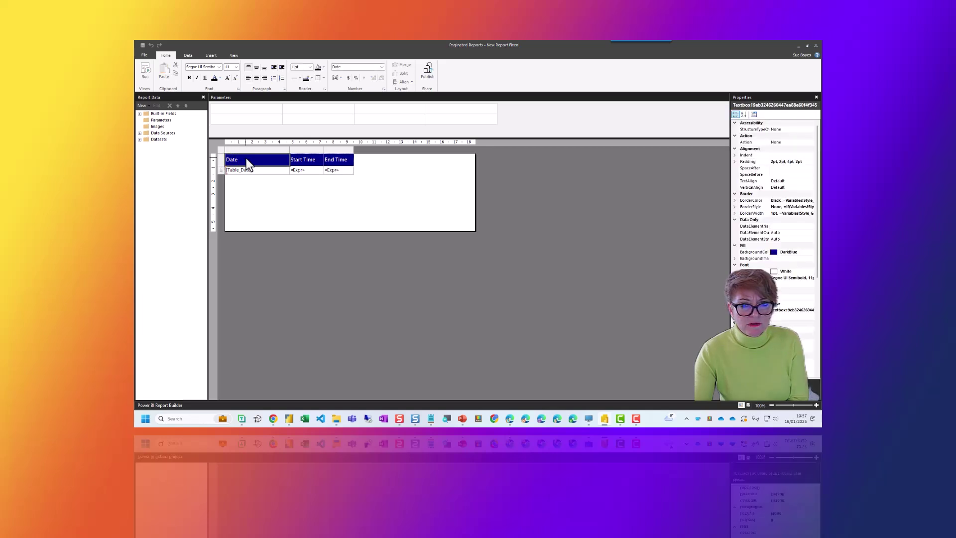
click(144, 72)
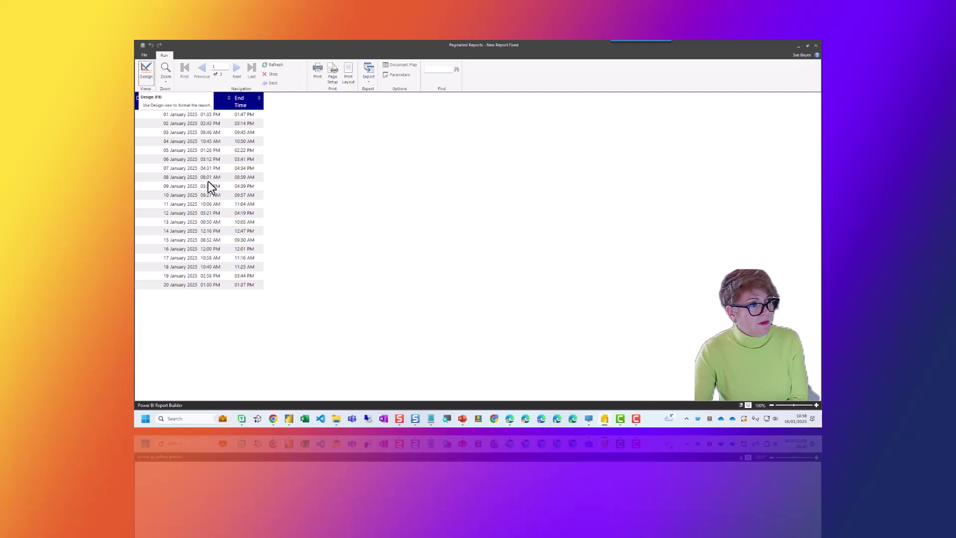
Export the run report to Excel as New Report Fixed.xlsx and return to design view
click(370, 71)
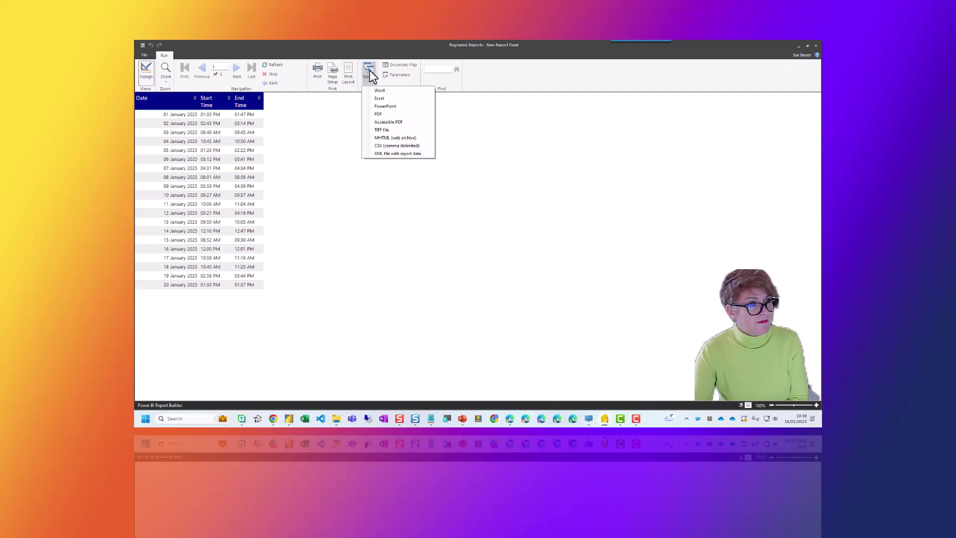
click(382, 99)
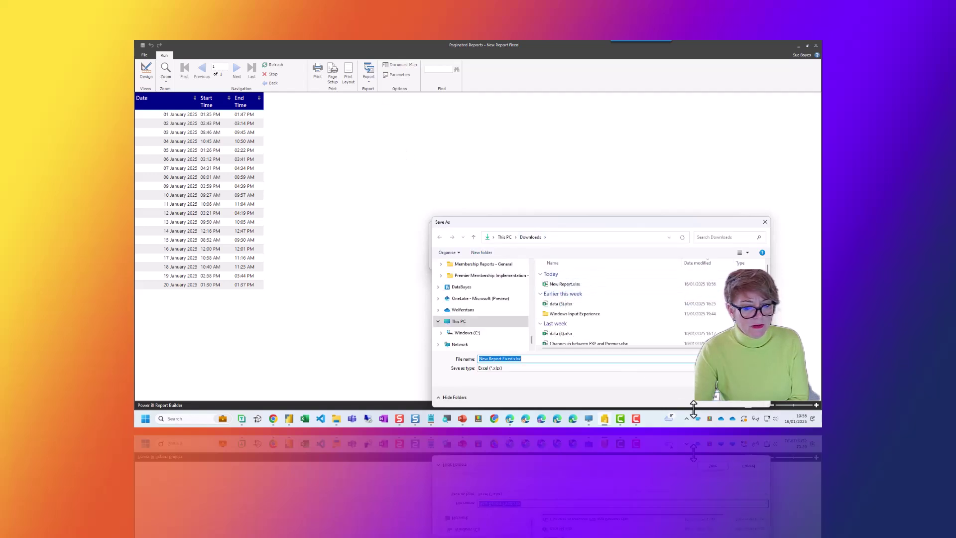
click(712, 396)
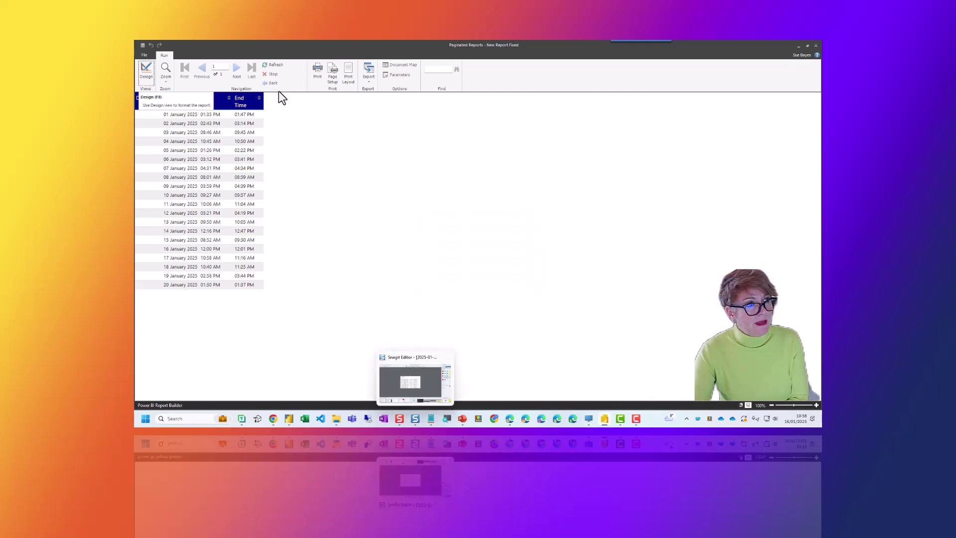
click(145, 72)
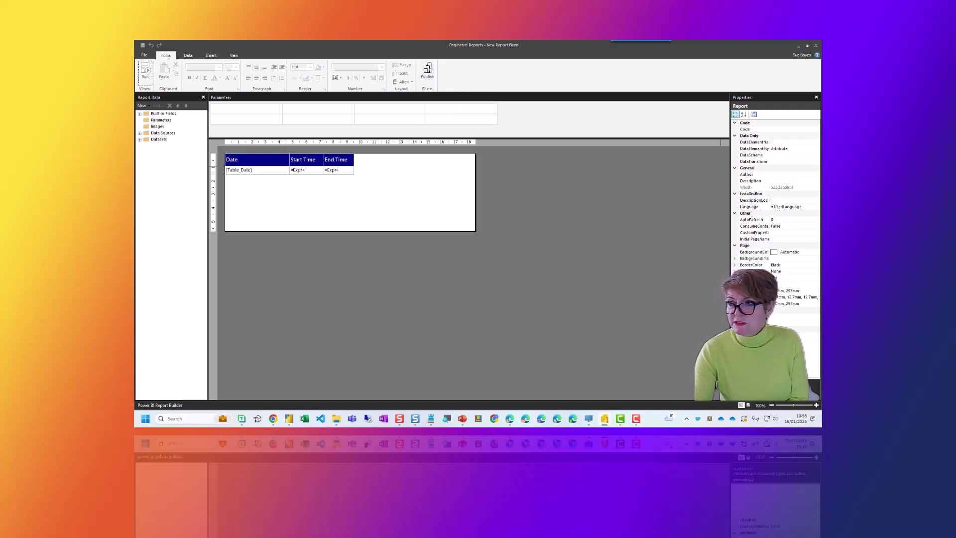
Open New Report Fixed in the Paginated Reports workspace, then go to the exported workbook in File Explorer
key(alt+Tab)
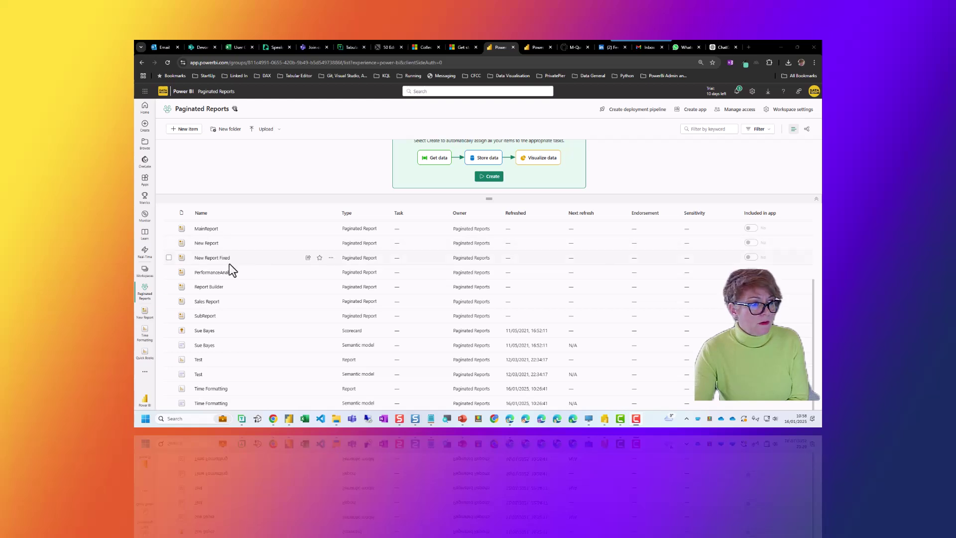
click(208, 258)
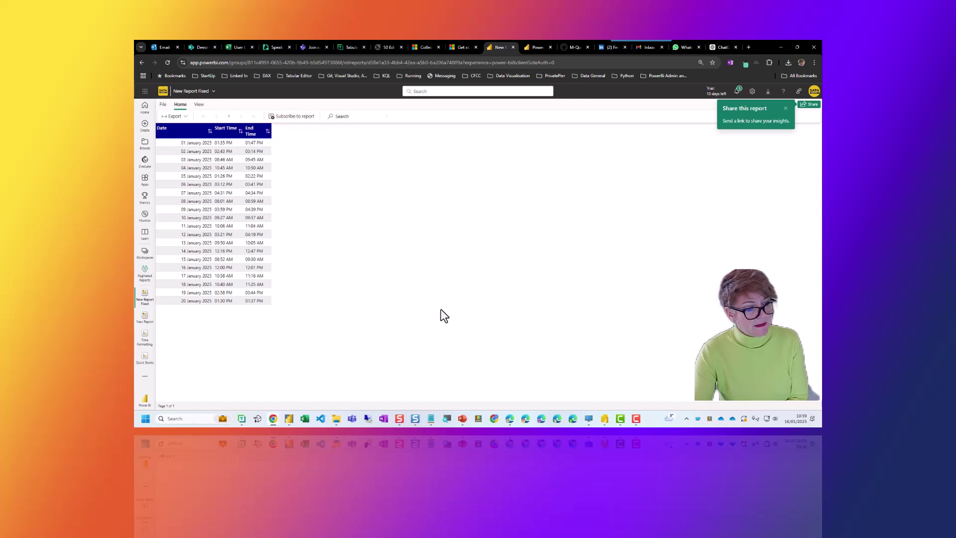
click(338, 420)
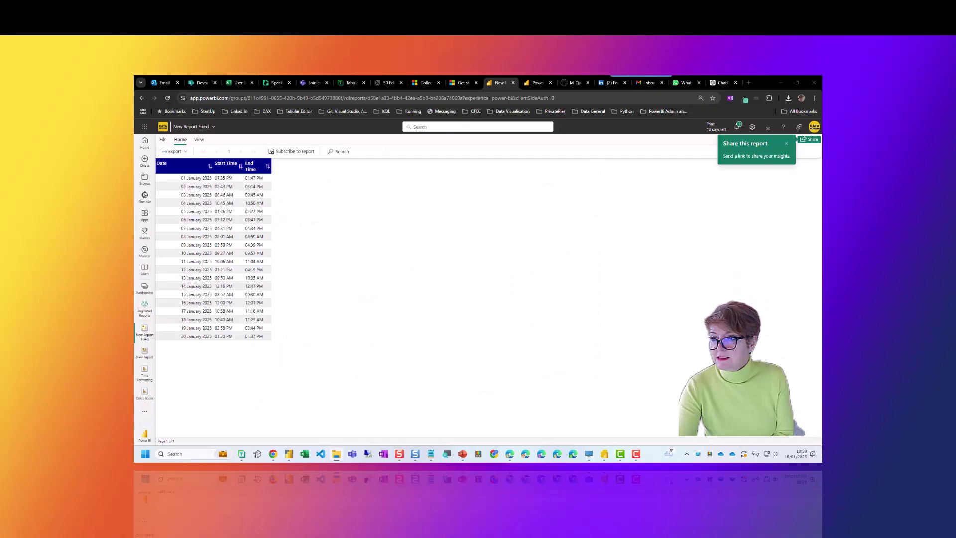